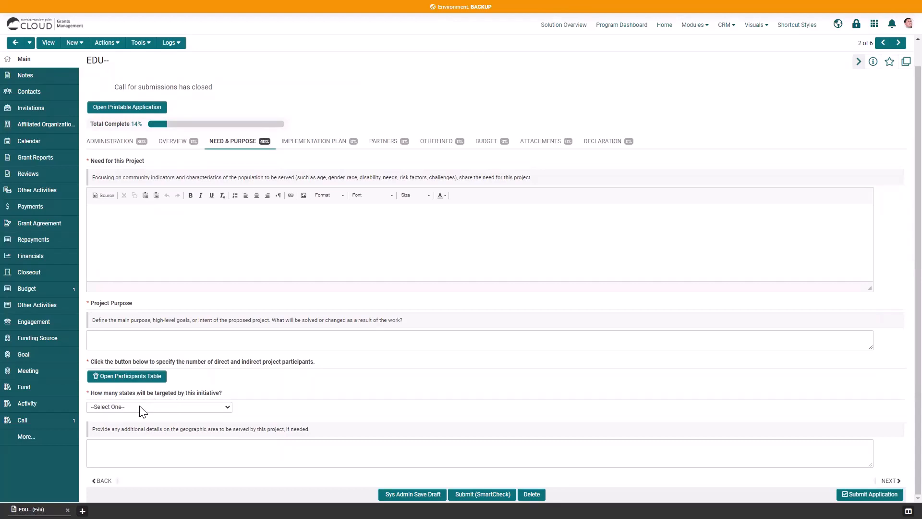
# - Answer 3 to 'How many states', then choose American Samoa, Arkansas and Colorado as primary, secondary and tertiary states
pyautogui.click(139, 407)
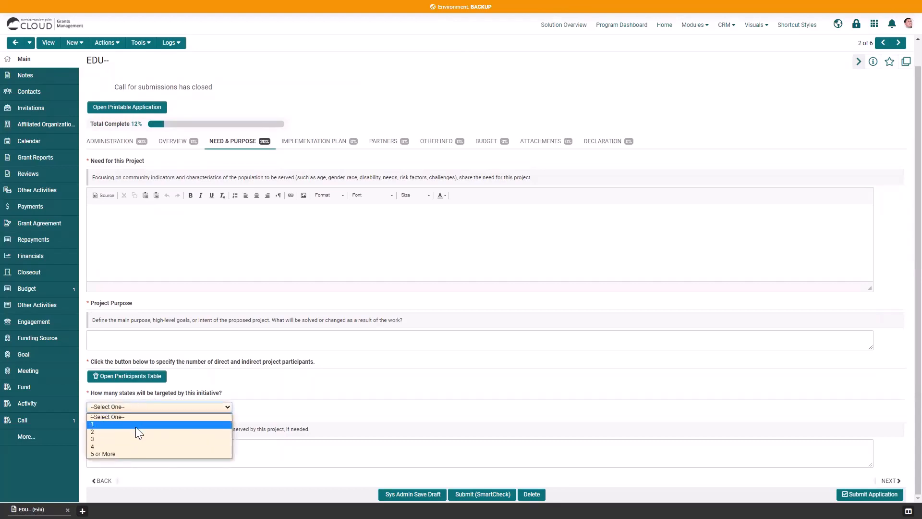
pyautogui.click(136, 439)
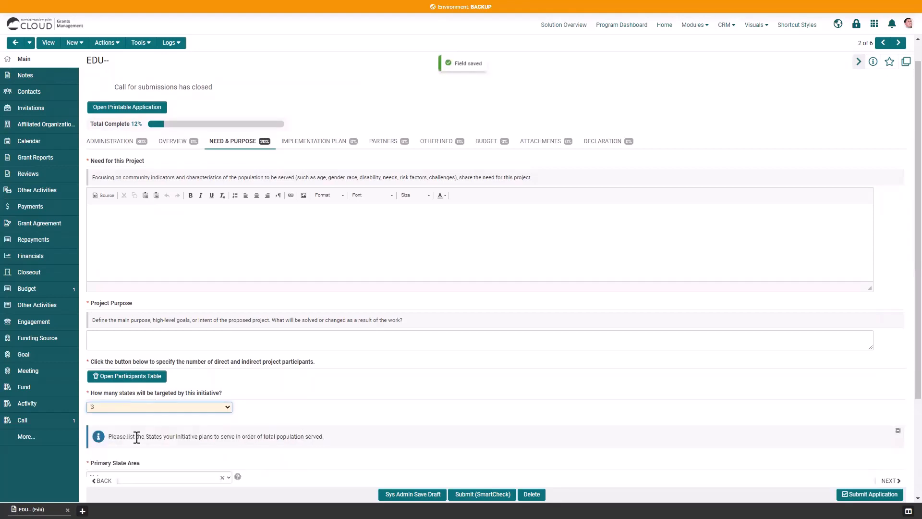
pyautogui.scroll(-3, 274, 388)
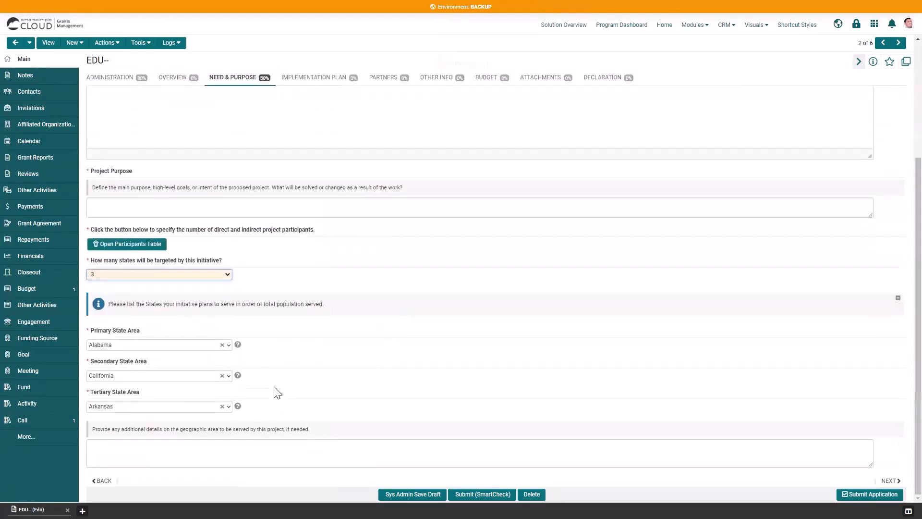
pyautogui.click(136, 348)
pyautogui.click(130, 397)
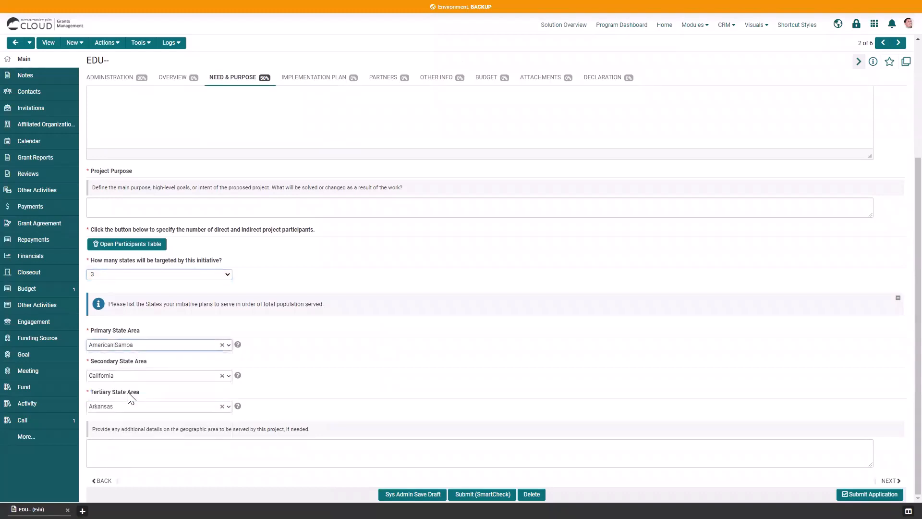
pyautogui.click(131, 377)
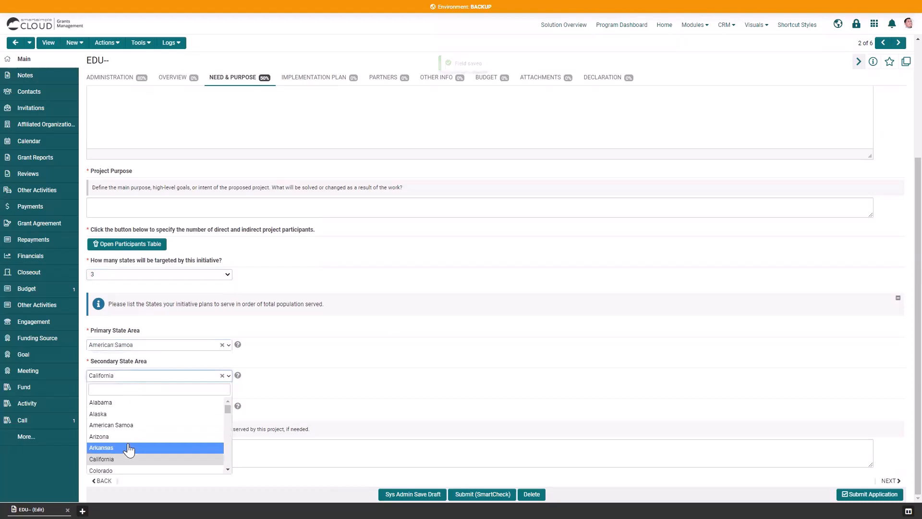
pyautogui.click(129, 448)
pyautogui.click(124, 408)
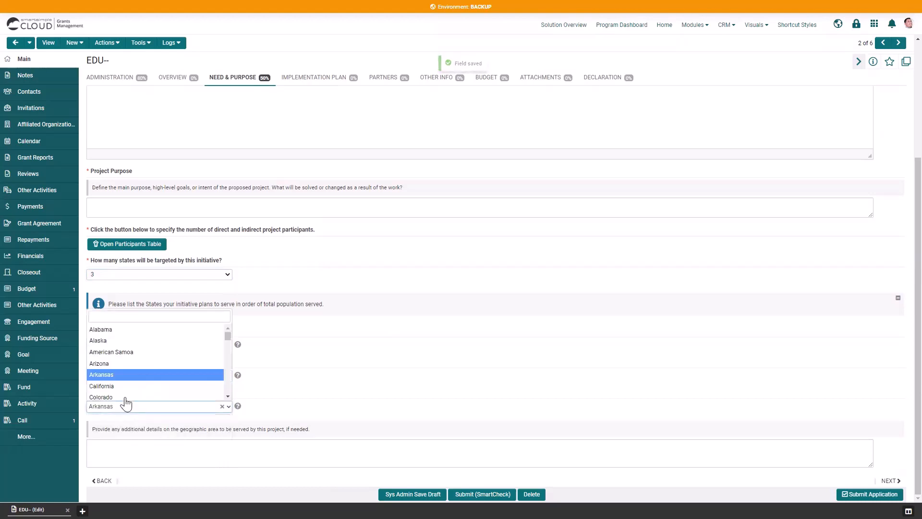
pyautogui.click(124, 397)
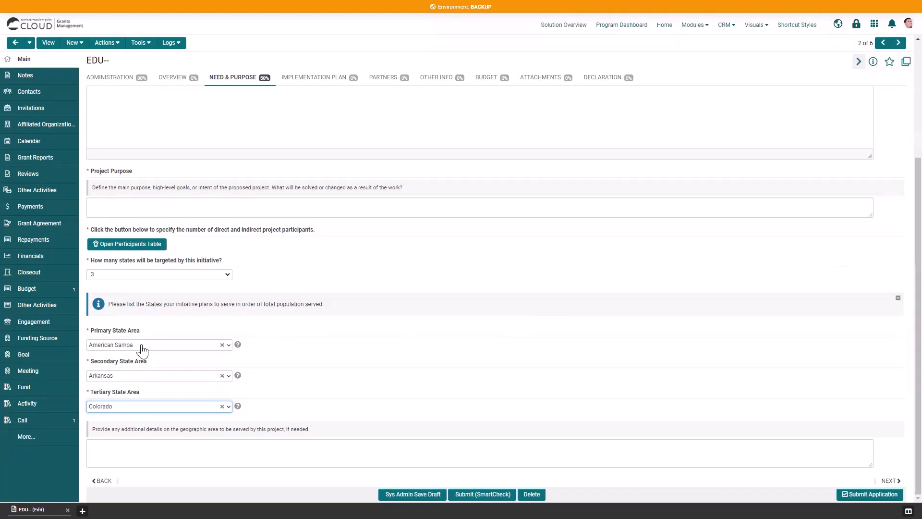
# - Change the 'How many states' answer from 3 to 2
pyautogui.click(142, 277)
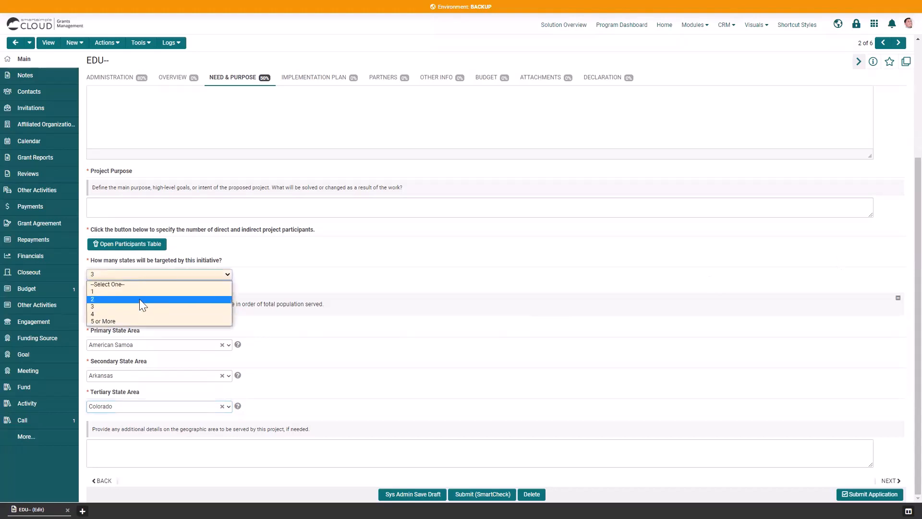
pyautogui.click(140, 299)
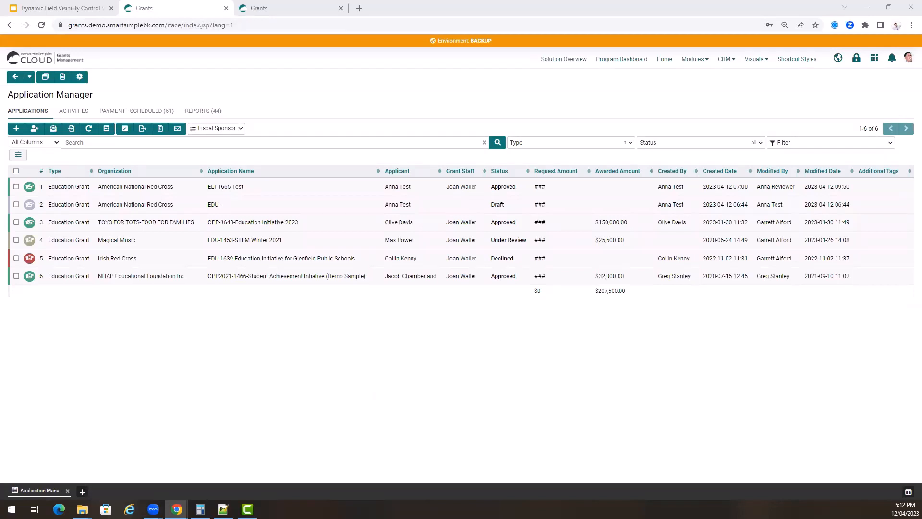
# - Go to the APPLICATION configuration settings' Dynamic Field Visibility Controls list
pyautogui.click(80, 78)
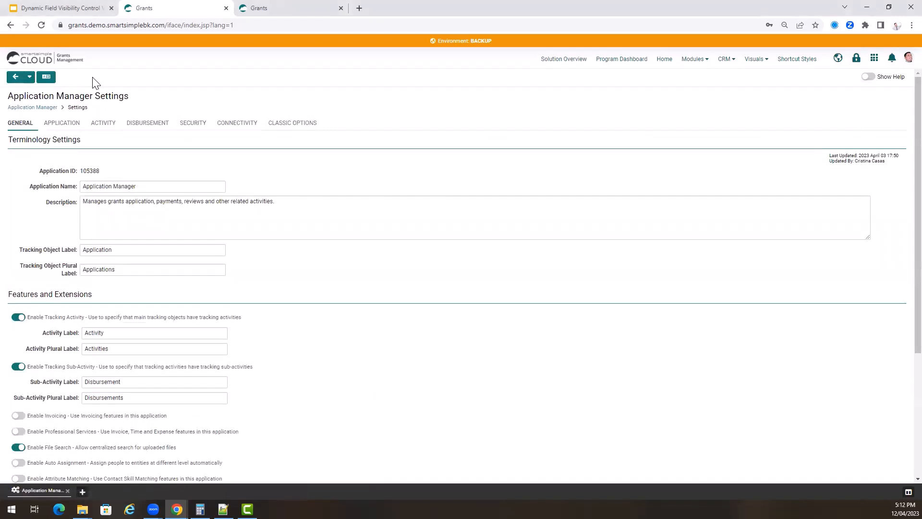
pyautogui.click(63, 125)
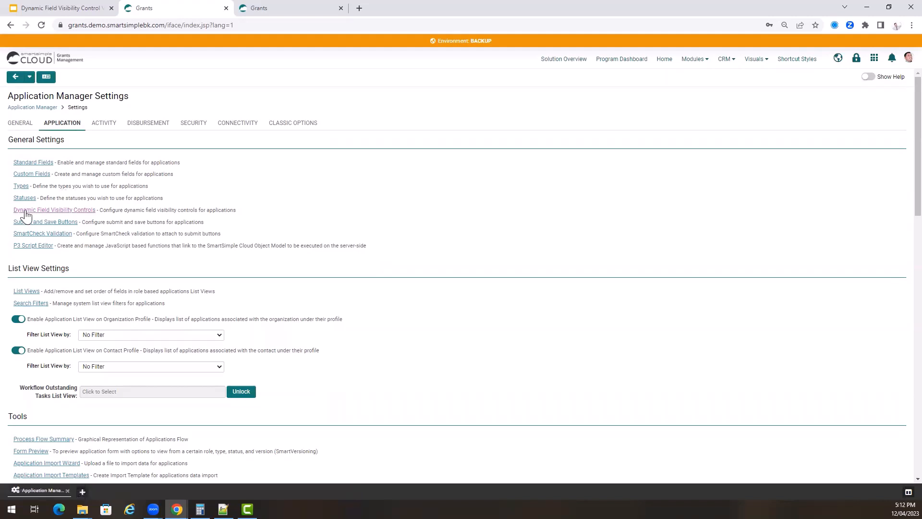
pyautogui.click(61, 211)
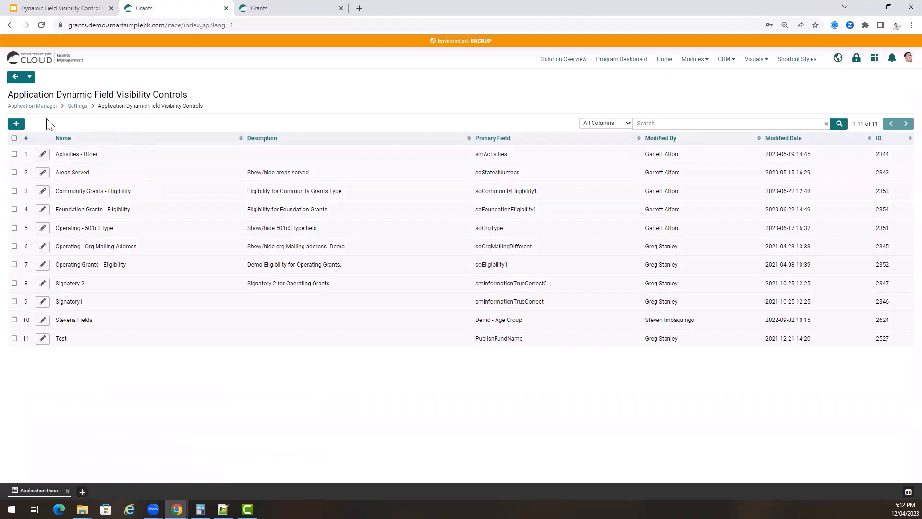
# - Create and save a visibility control named 'How many states', restricted to the Education Grant type
pyautogui.click(16, 124)
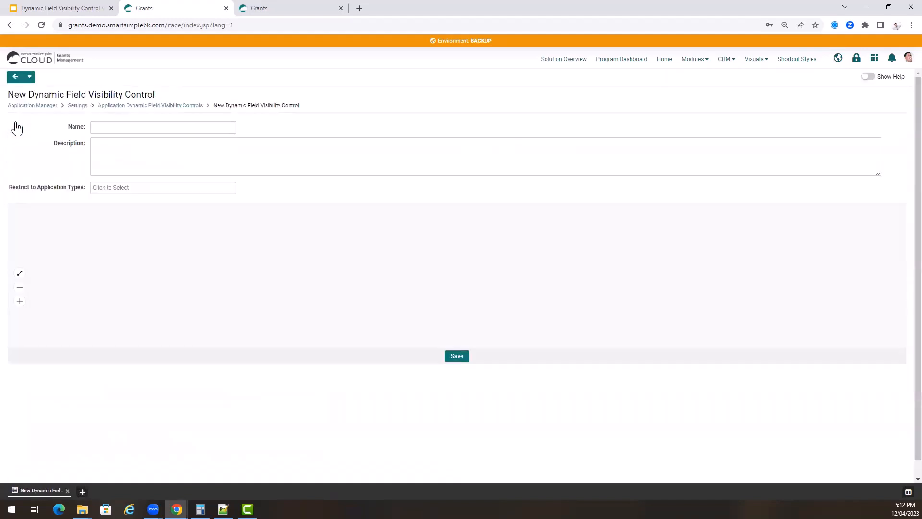
pyautogui.click(132, 128)
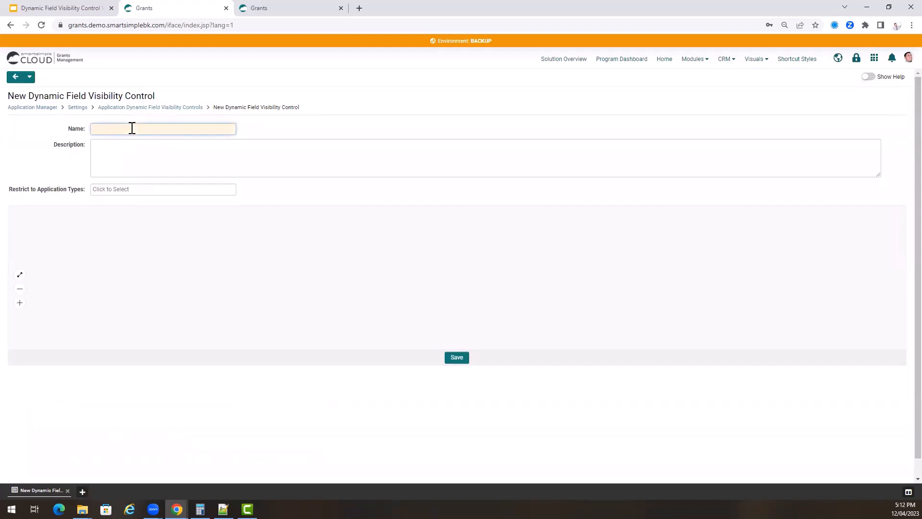
pyautogui.write('How many states')
pyautogui.click(132, 148)
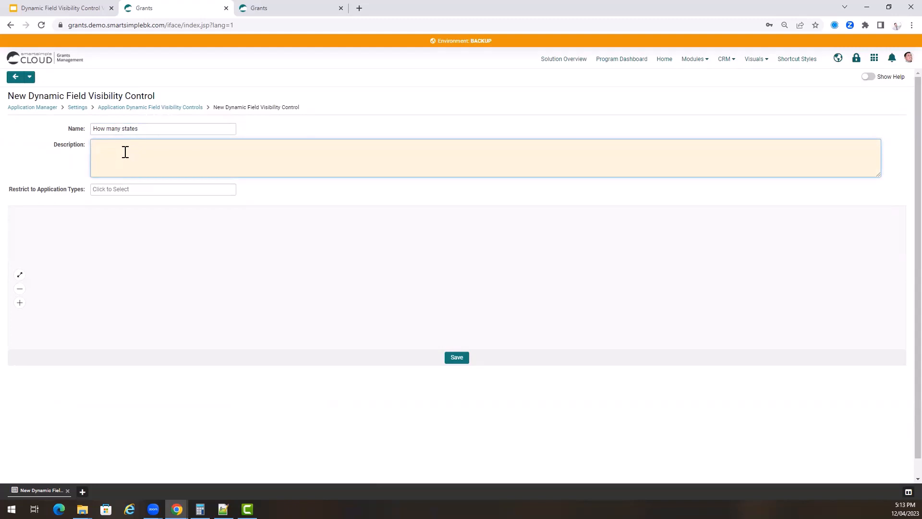
pyautogui.click(130, 189)
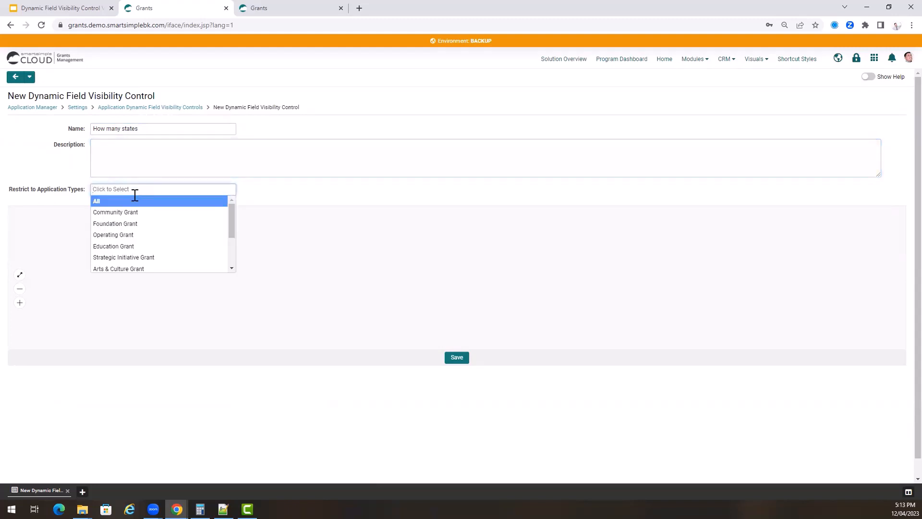
pyautogui.click(127, 247)
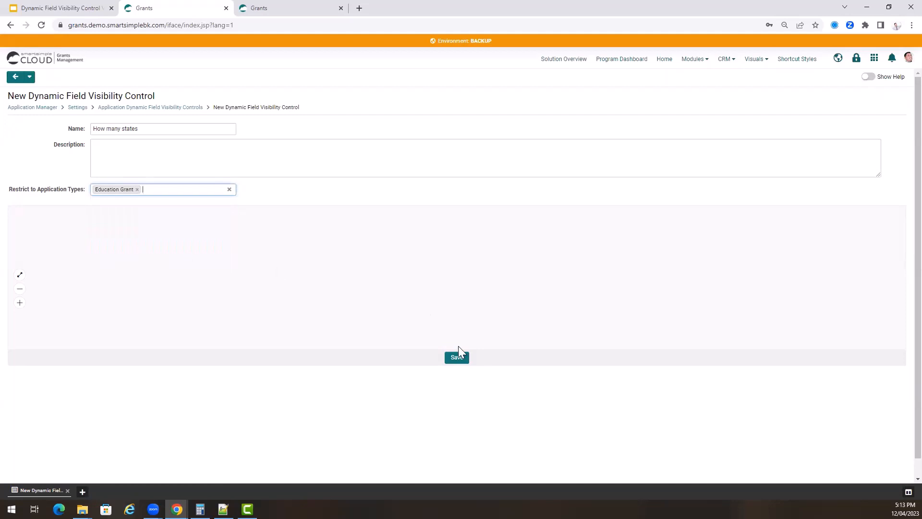
pyautogui.click(457, 358)
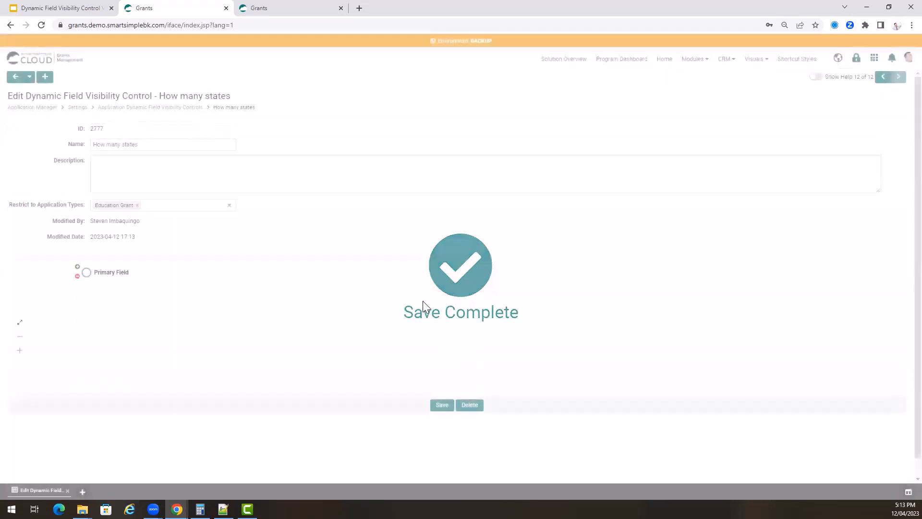
# - Go full-screen and set the Primary Field node to the 'How many states will be targeted' question
pyautogui.scroll(-3, 425, 307)
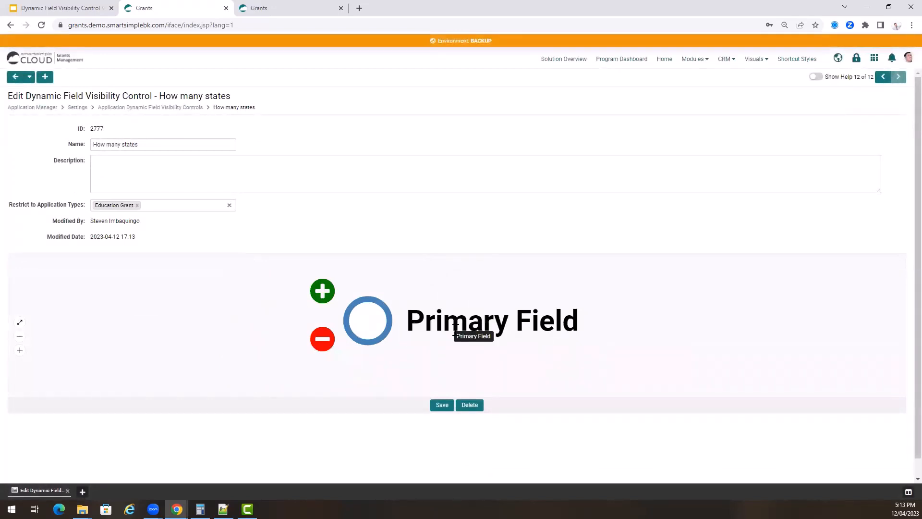
pyautogui.press('F11')
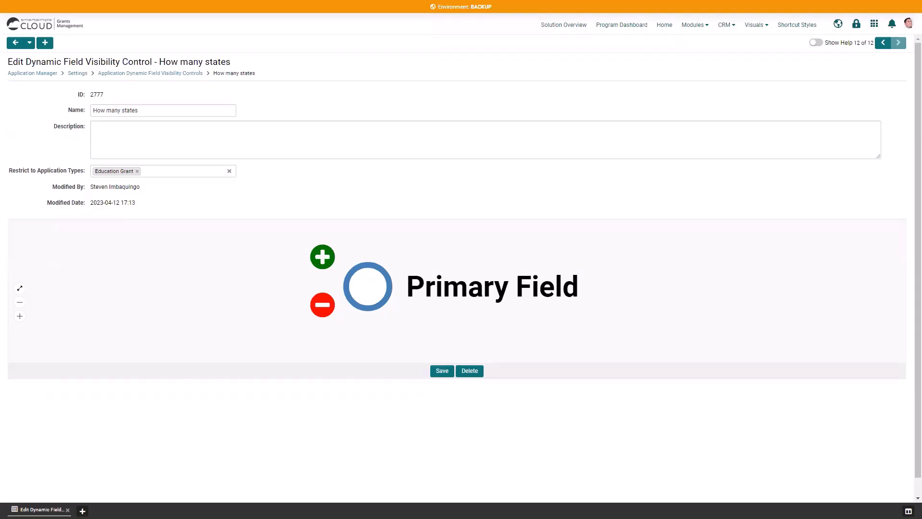
pyautogui.click(431, 295)
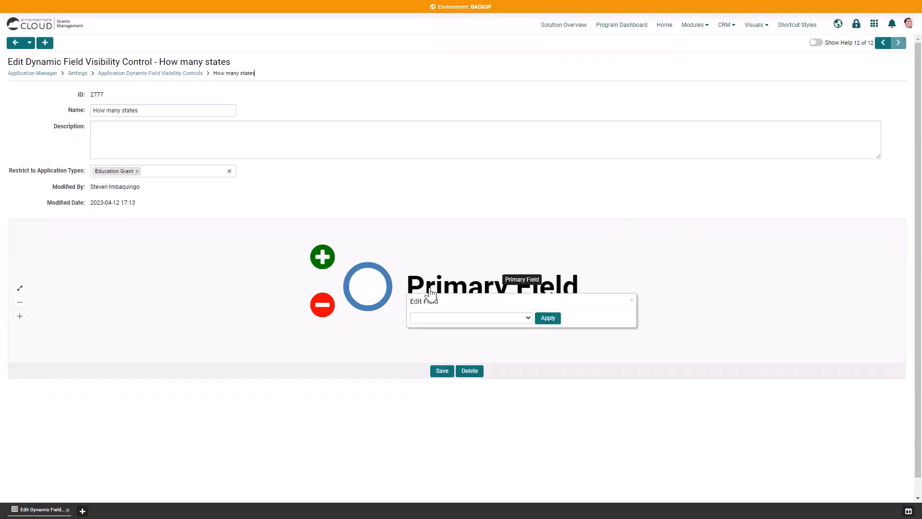
pyautogui.click(454, 318)
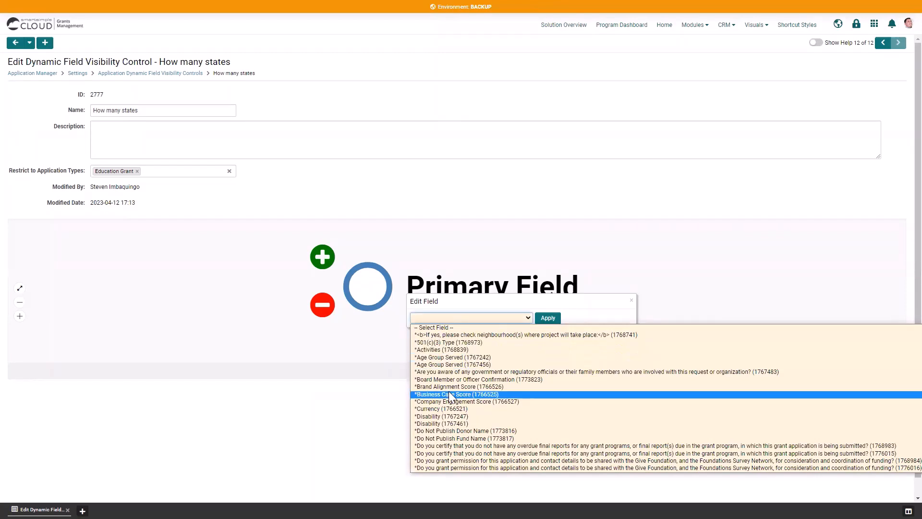
pyautogui.scroll(-5, 468, 385)
pyautogui.click(471, 344)
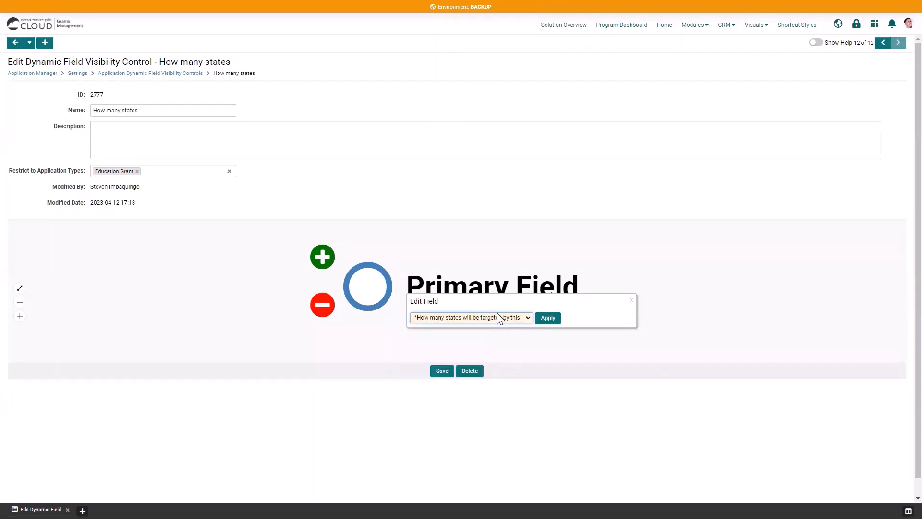
pyautogui.click(548, 318)
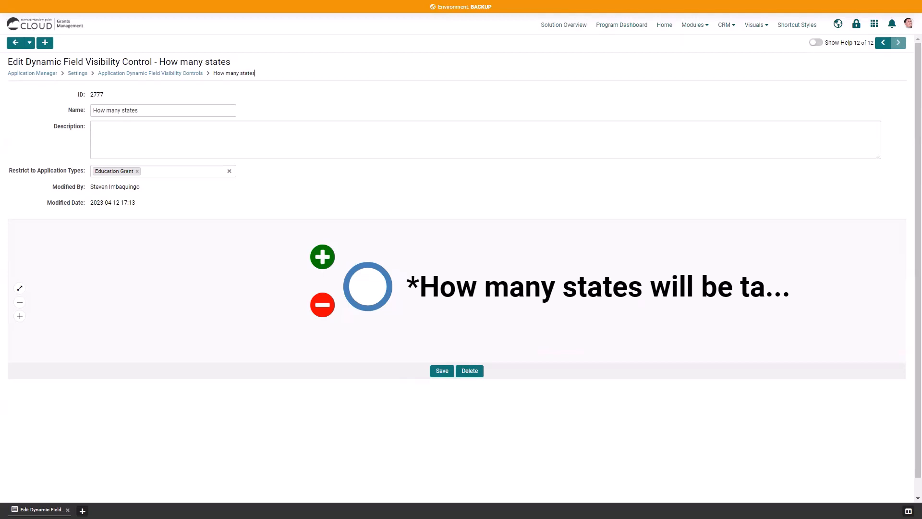
# - Add a branch for answer 1 to the states question node
pyautogui.click(321, 259)
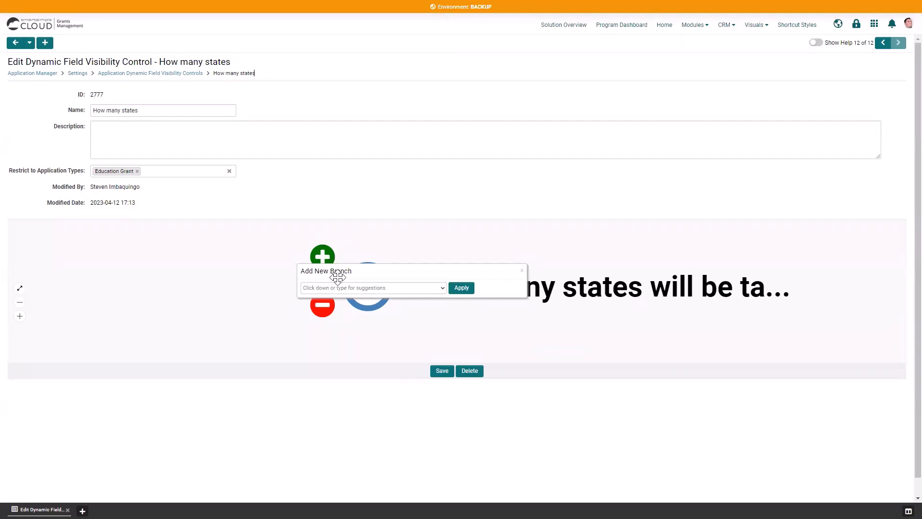
pyautogui.click(352, 288)
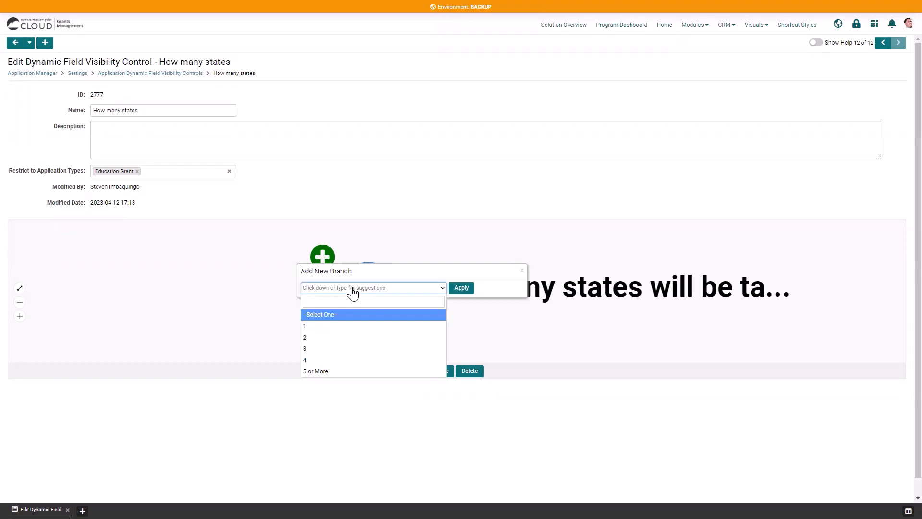
pyautogui.click(329, 329)
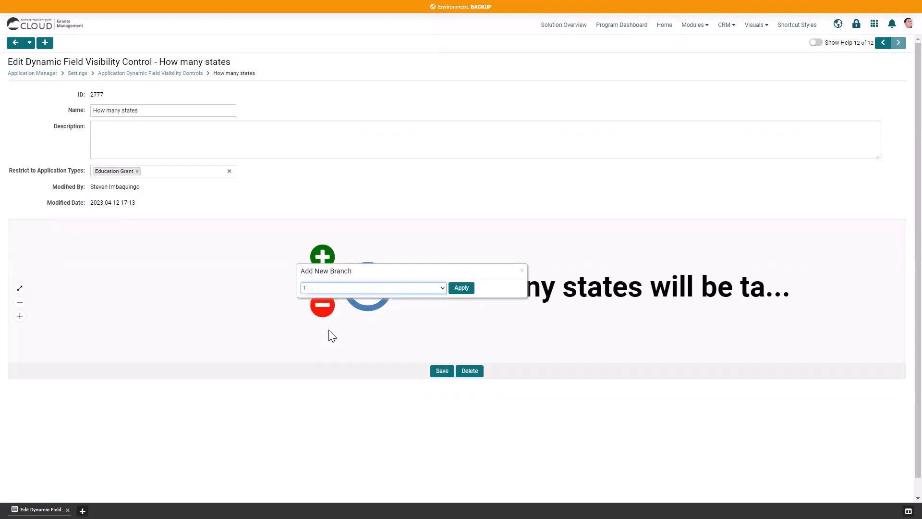
pyautogui.click(461, 288)
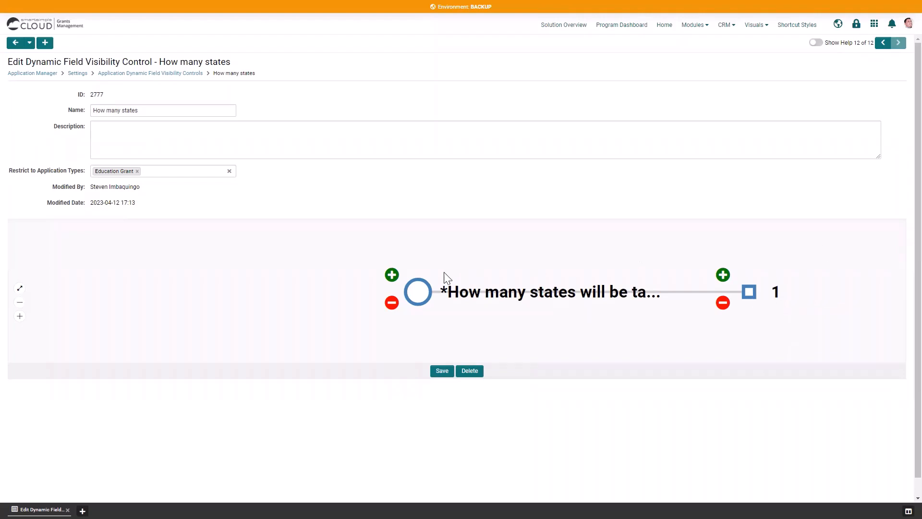
# - Add a second branch for answer 2 and save the visibility control
pyautogui.click(392, 276)
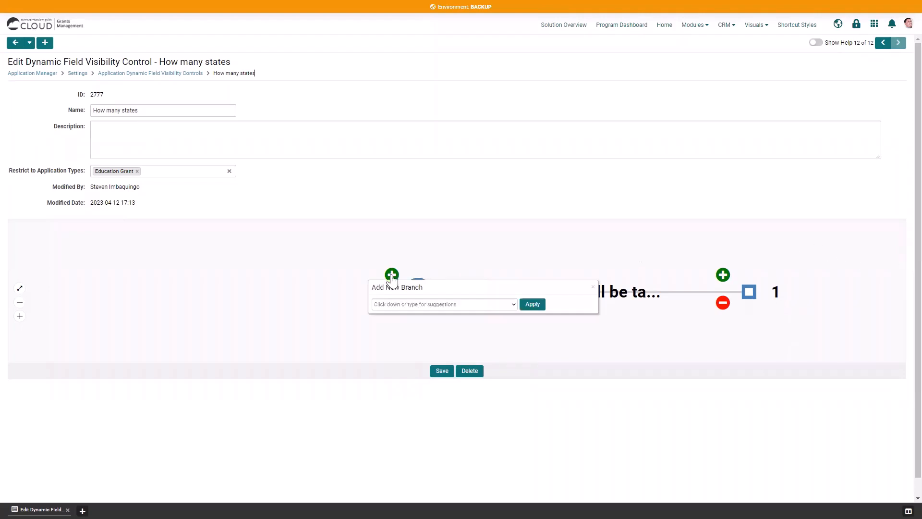
pyautogui.click(406, 305)
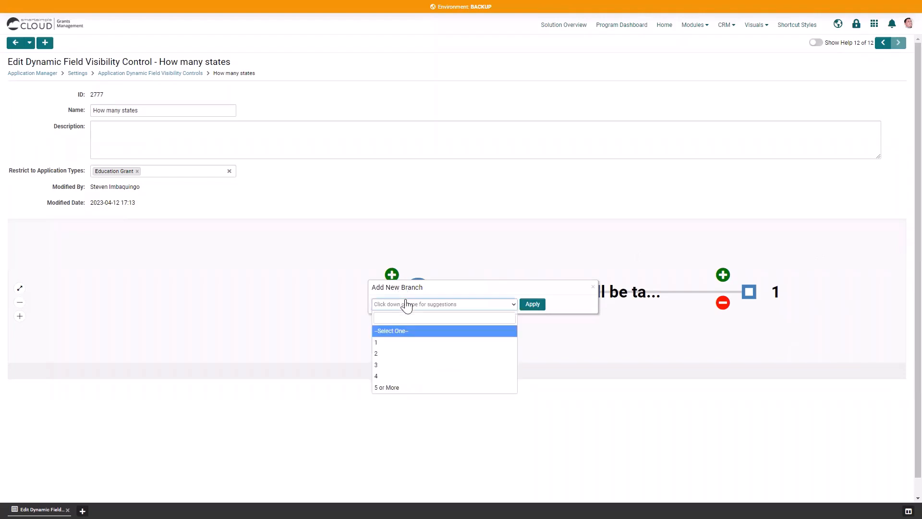
pyautogui.click(389, 358)
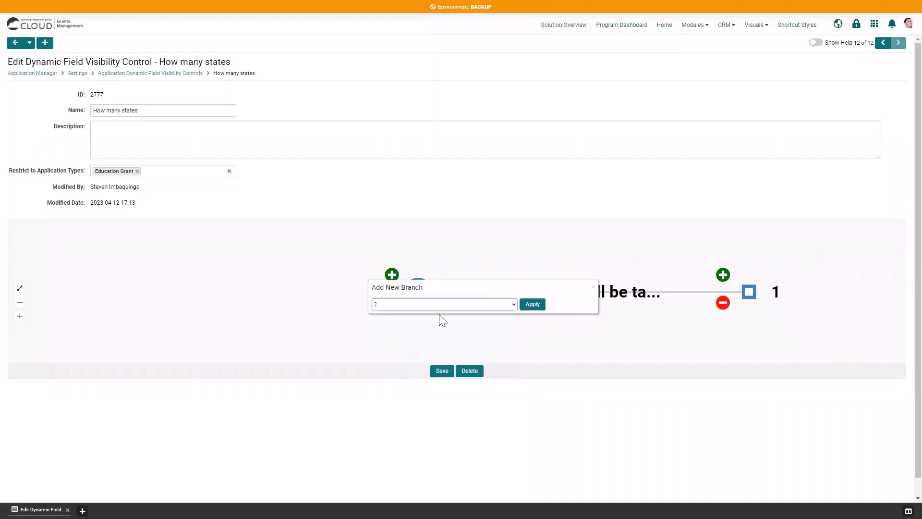
pyautogui.click(532, 305)
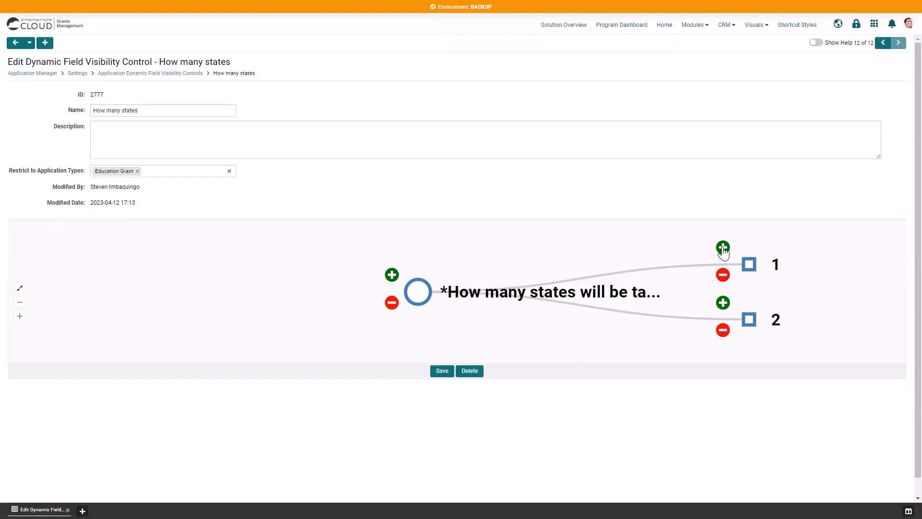
pyautogui.click(442, 371)
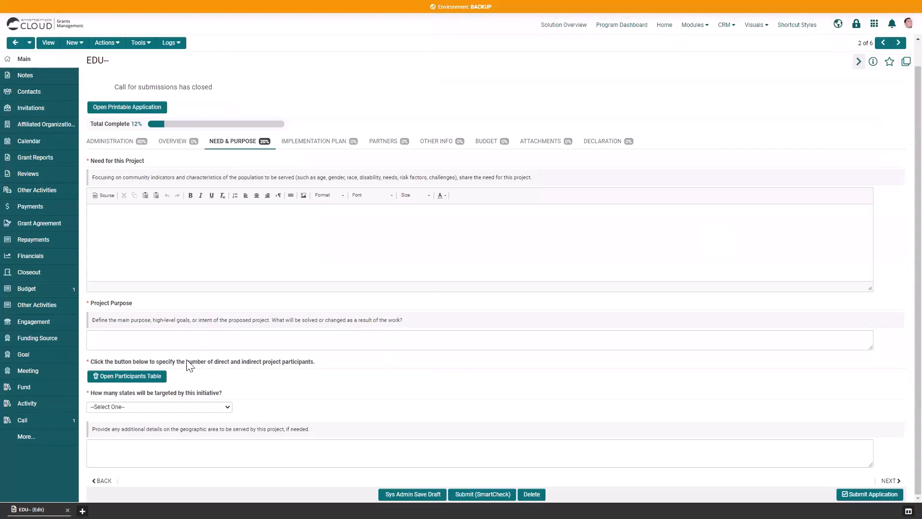
# - Answer 1 to 'How many states will be targeted' on the EDU-- application to test the control
pyautogui.click(144, 407)
pyautogui.click(142, 424)
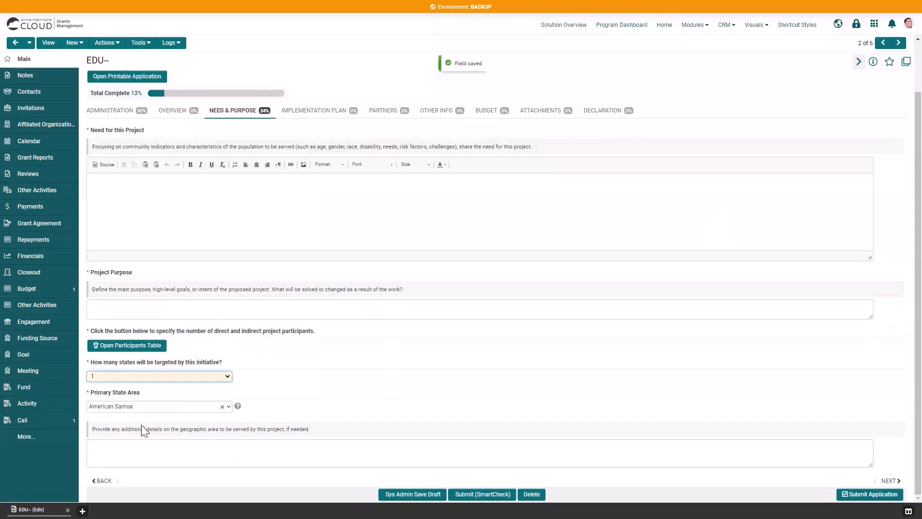